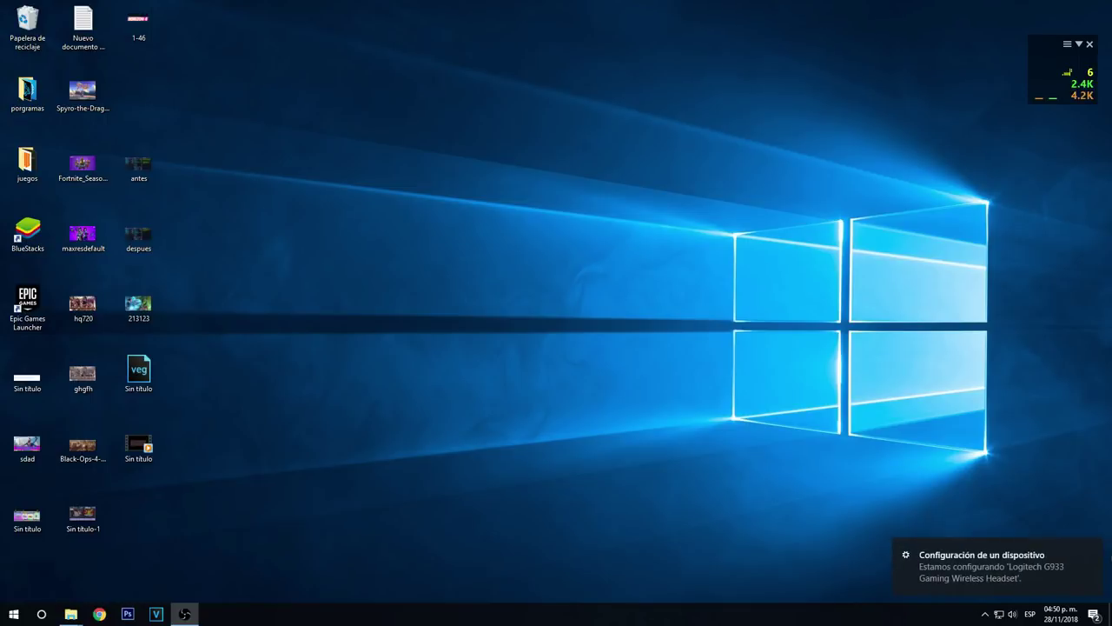
- Check the Logitech G933 Gaming Wireless Headset among the connected Bluetooth and other devices, and close the settings
{"action": "left_click", "coordinate": [984, 577]}
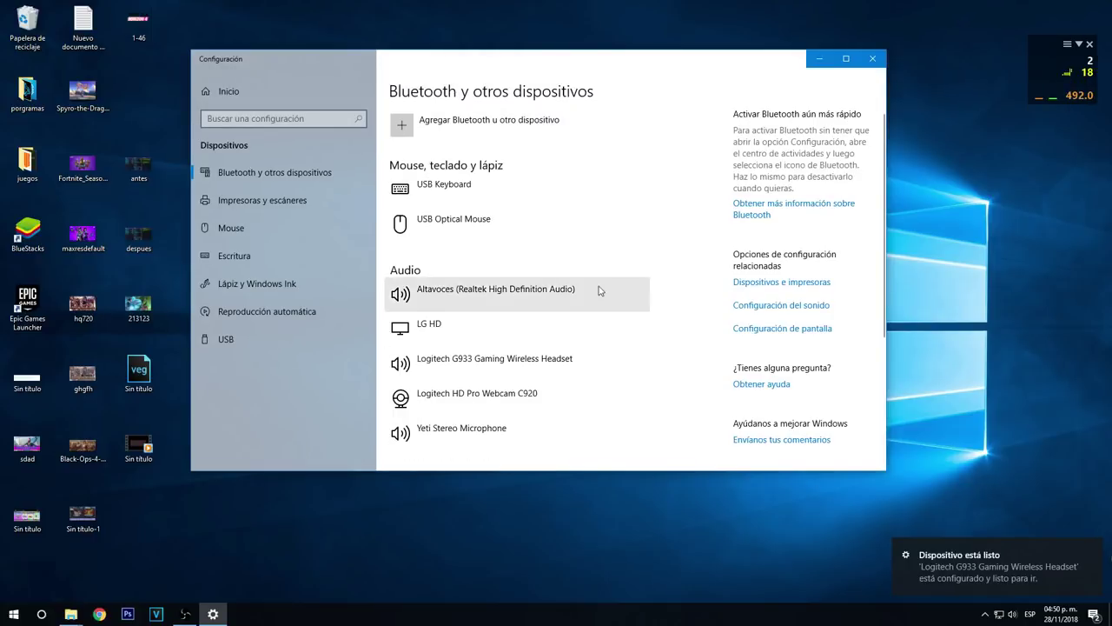
{"action": "scroll", "coordinate": [638, 308], "scroll_direction": "down", "scroll_amount": 2}
{"action": "scroll", "coordinate": [640, 307], "scroll_direction": "up", "scroll_amount": 1}
{"action": "left_click", "coordinate": [550, 236]}
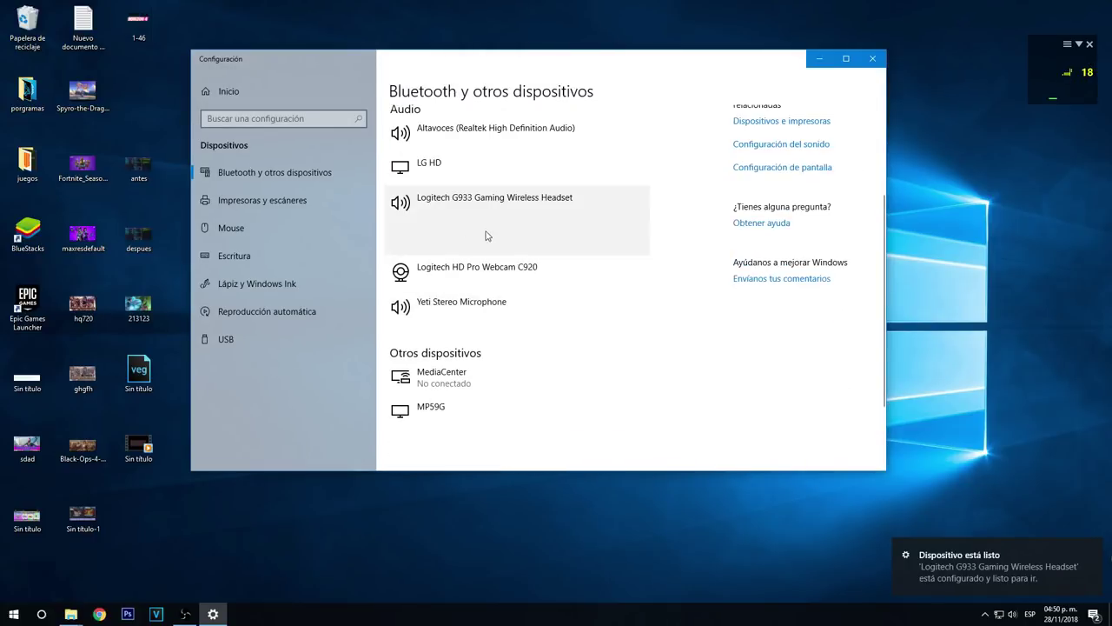
{"action": "left_click", "coordinate": [872, 58]}
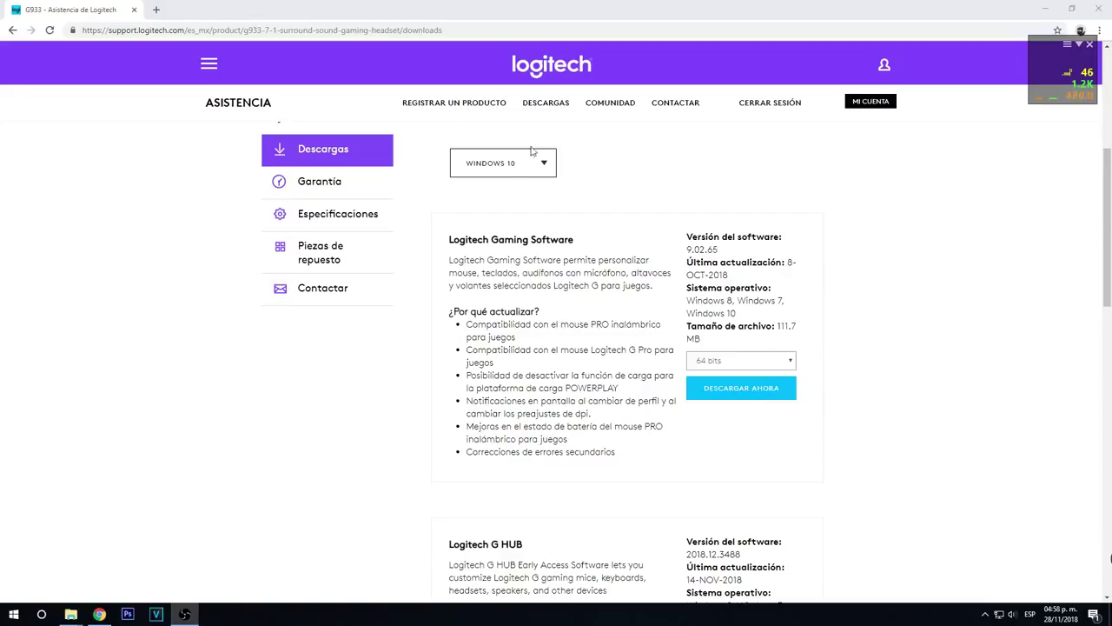
- Download the 64-bit Logitech Gaming Software 9.02.65 for Windows 10 from the G933 support page
{"action": "left_click_drag", "start_coordinate": [465, 235], "coordinate": [561, 239]}
{"action": "left_click", "coordinate": [612, 242]}
{"action": "scroll", "coordinate": [617, 241], "scroll_direction": "down", "scroll_amount": 1}
{"action": "scroll", "coordinate": [624, 241], "scroll_direction": "down", "scroll_amount": 1}
{"action": "scroll", "coordinate": [623, 241], "scroll_direction": "up", "scroll_amount": 2}
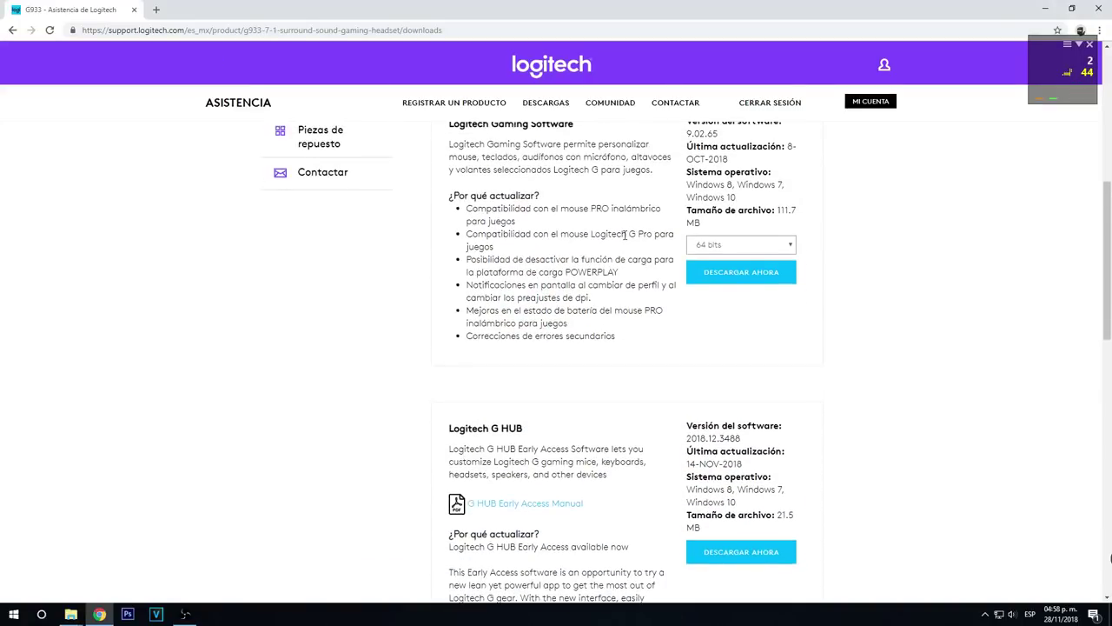
{"action": "left_click", "coordinate": [759, 339]}
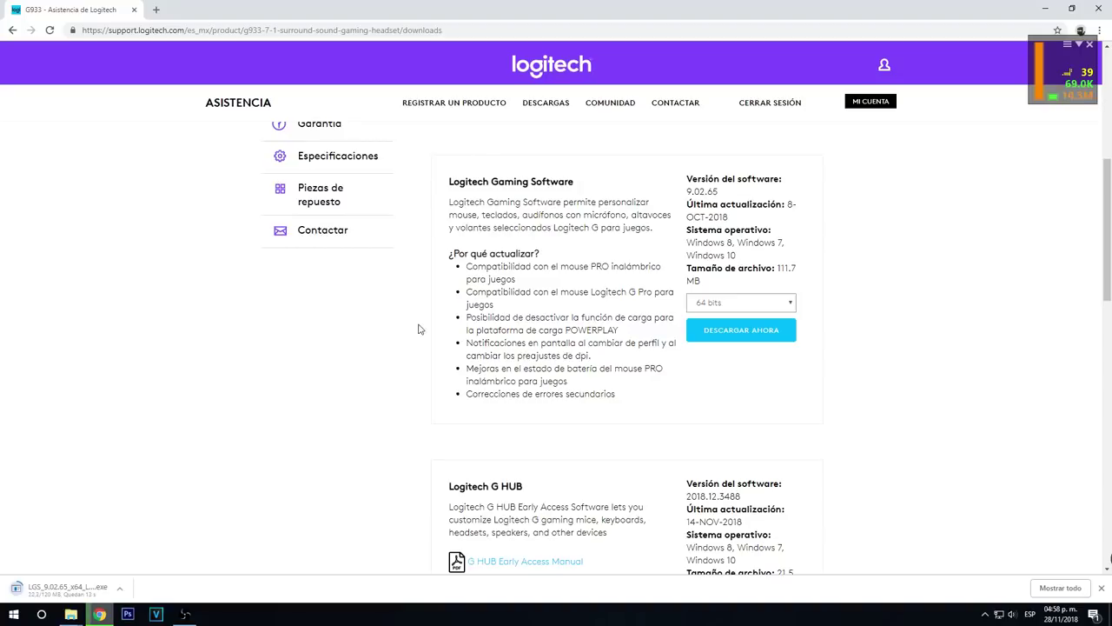
{"action": "scroll", "coordinate": [418, 329], "scroll_direction": "down", "scroll_amount": 1}
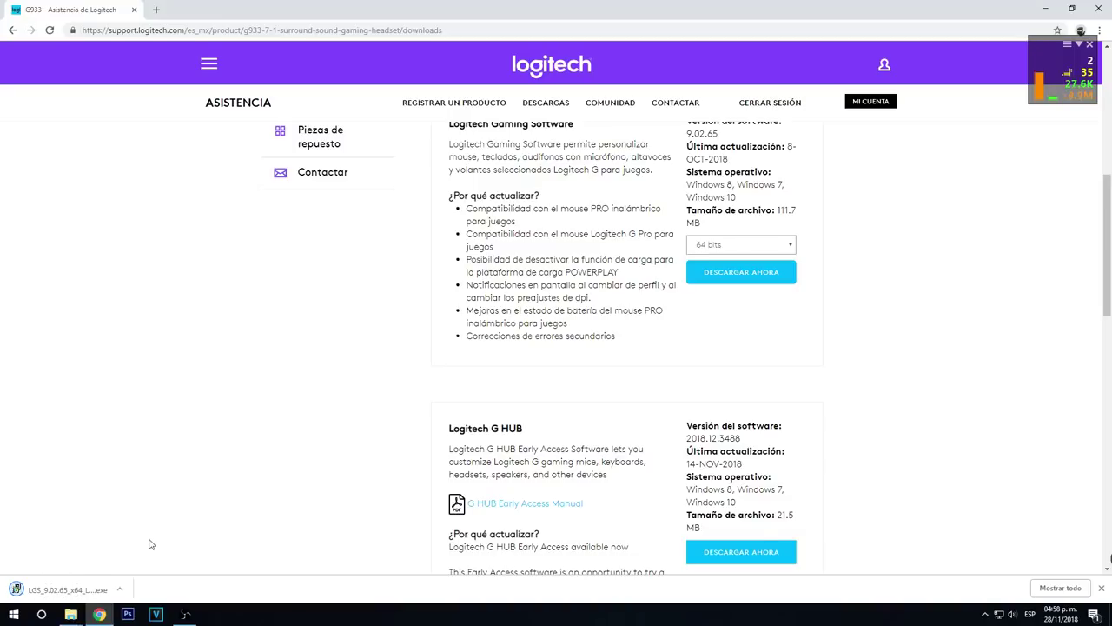
- Run the downloaded Logitech Gaming Software installer, accept the licence terms and pass the welcome screen
{"action": "left_click", "coordinate": [78, 588]}
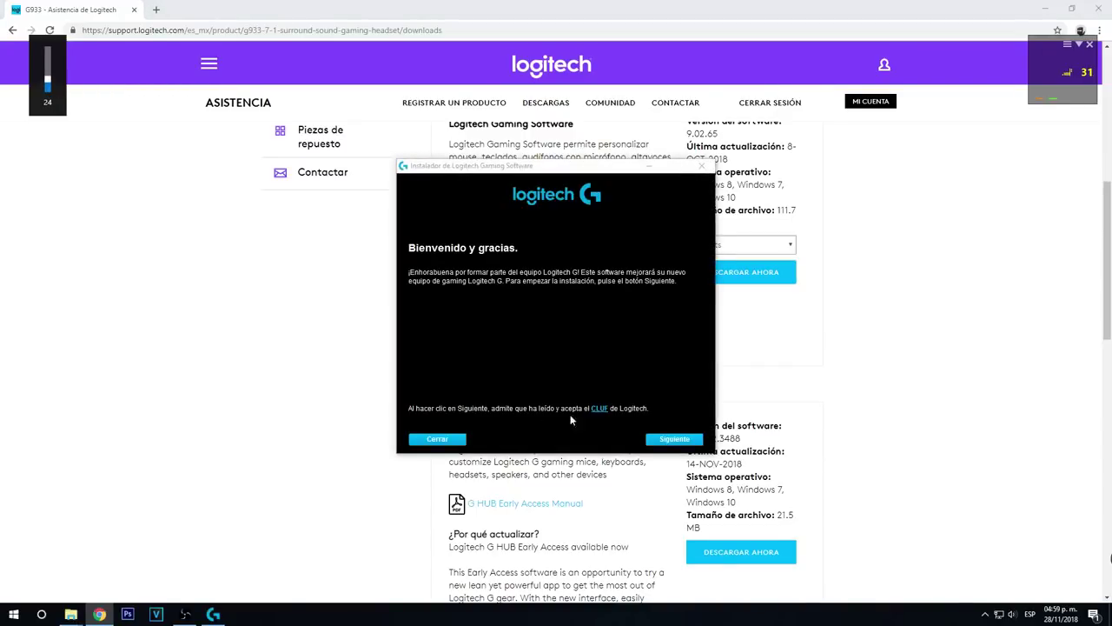
{"action": "left_click", "coordinate": [683, 438]}
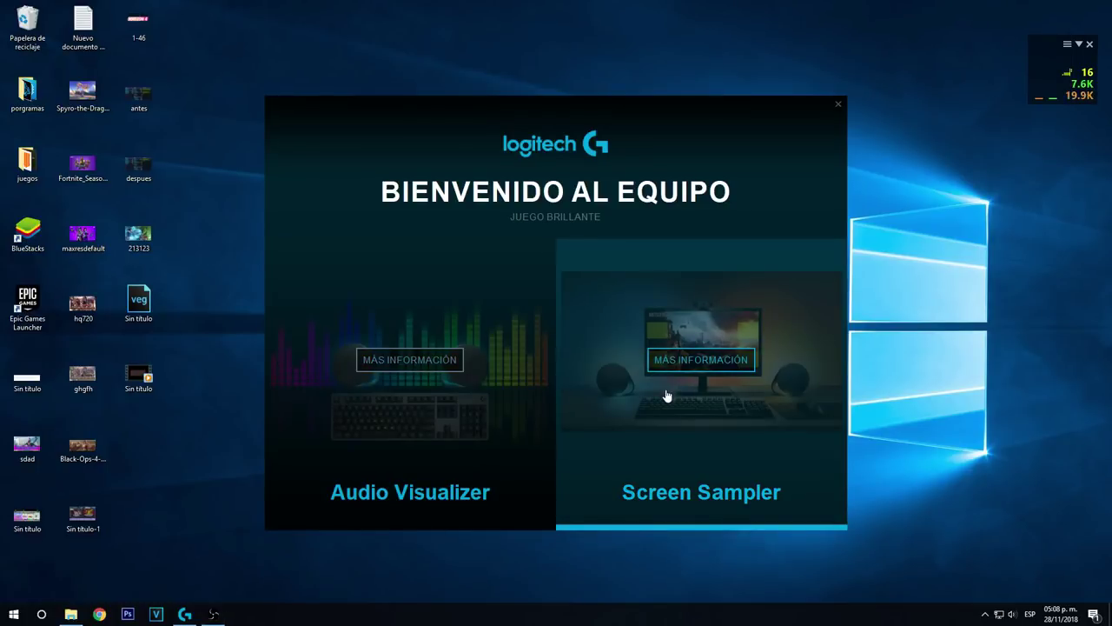
{"action": "left_click", "coordinate": [666, 396]}
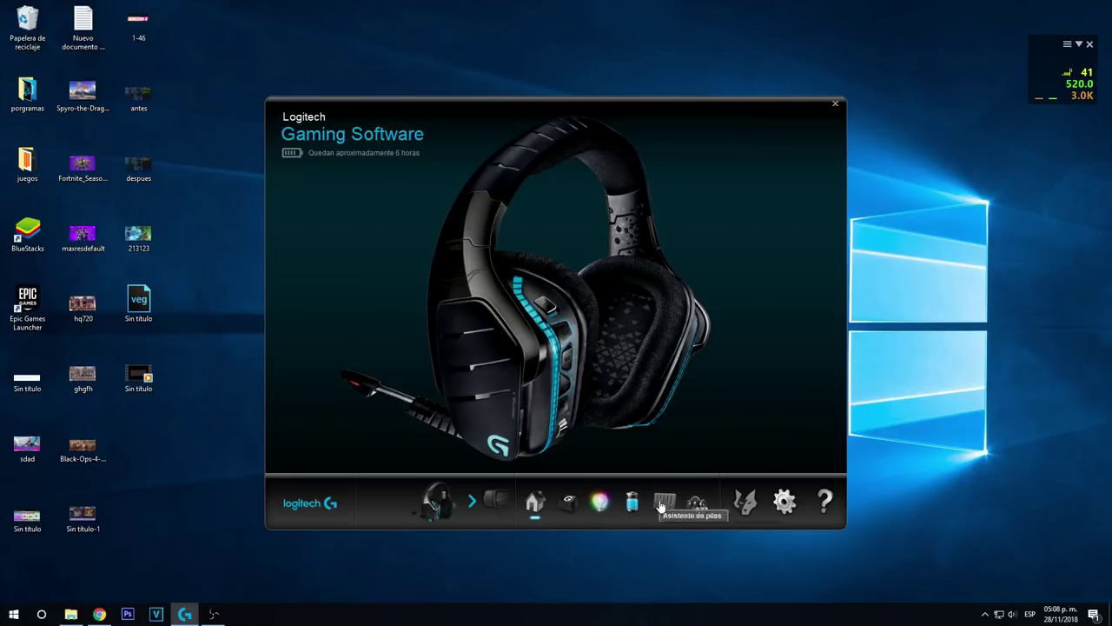
- View the program's general configuration options and close the dialog without changes
{"action": "left_click", "coordinate": [734, 506]}
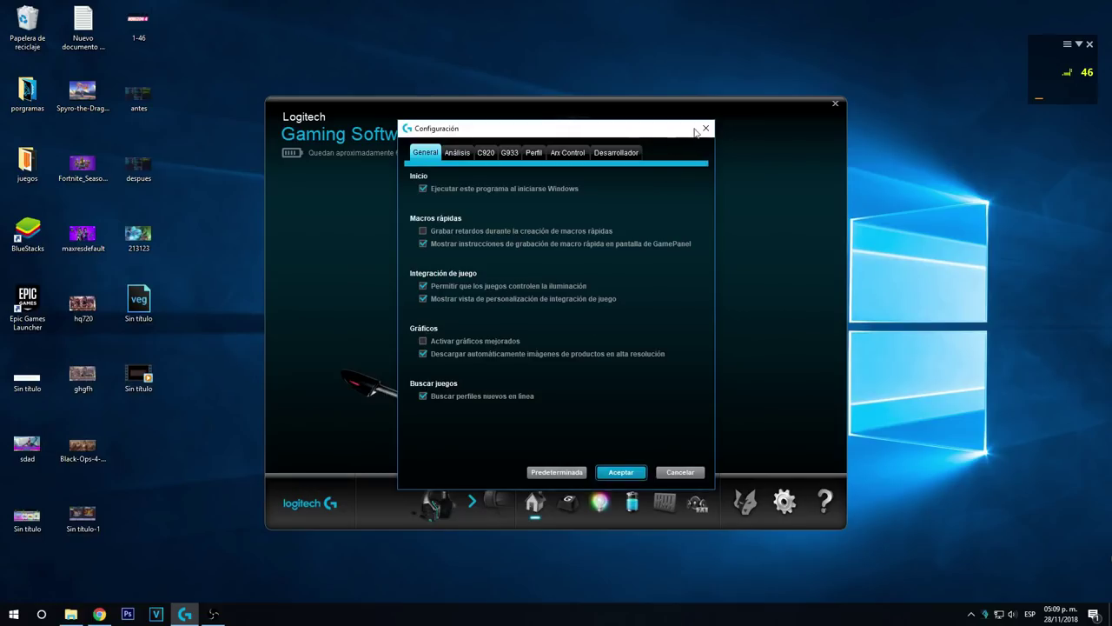
{"action": "left_click", "coordinate": [704, 129]}
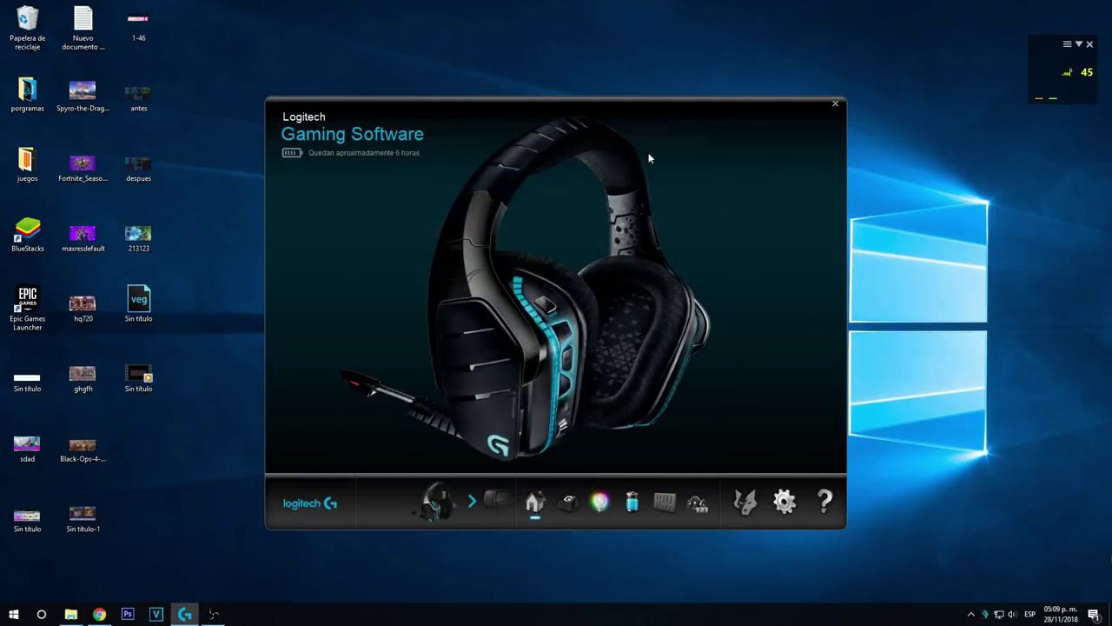
- Set the headset's custom lighting colour to orange, RGB 254, 110, 0, and view the battery status
{"action": "left_click", "coordinate": [601, 503]}
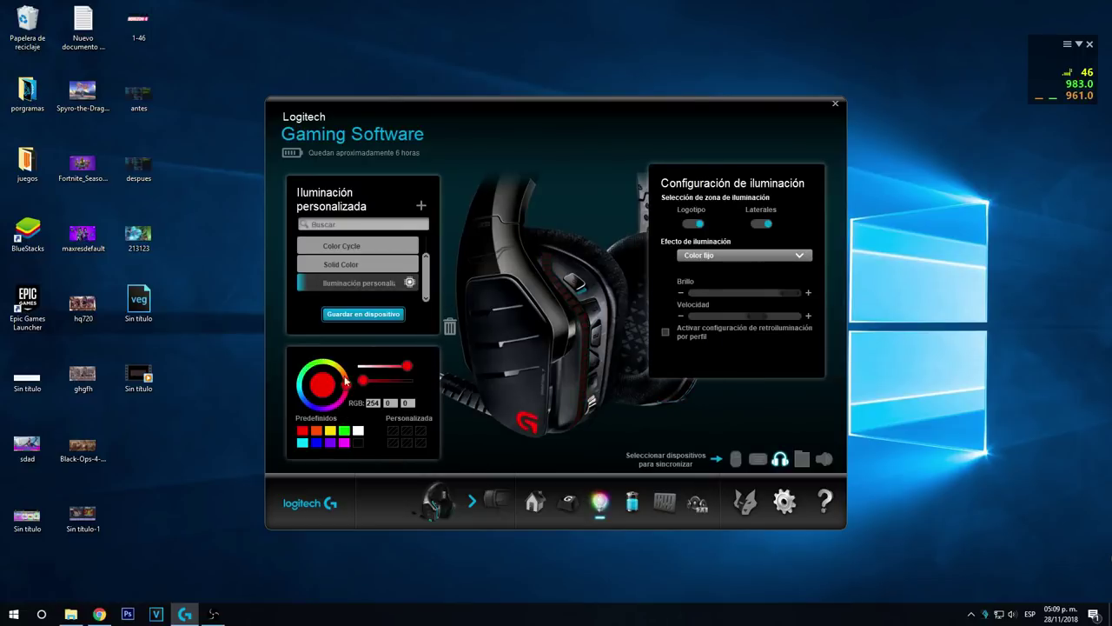
{"action": "left_click_drag", "start_coordinate": [346, 384], "coordinate": [343, 373]}
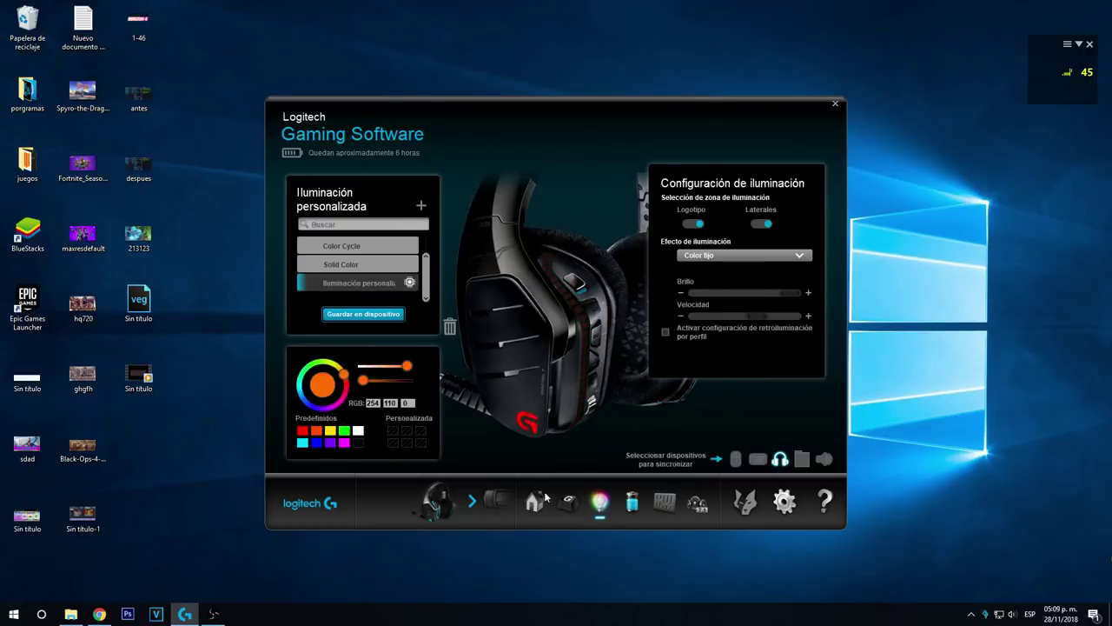
{"action": "left_click", "coordinate": [630, 506]}
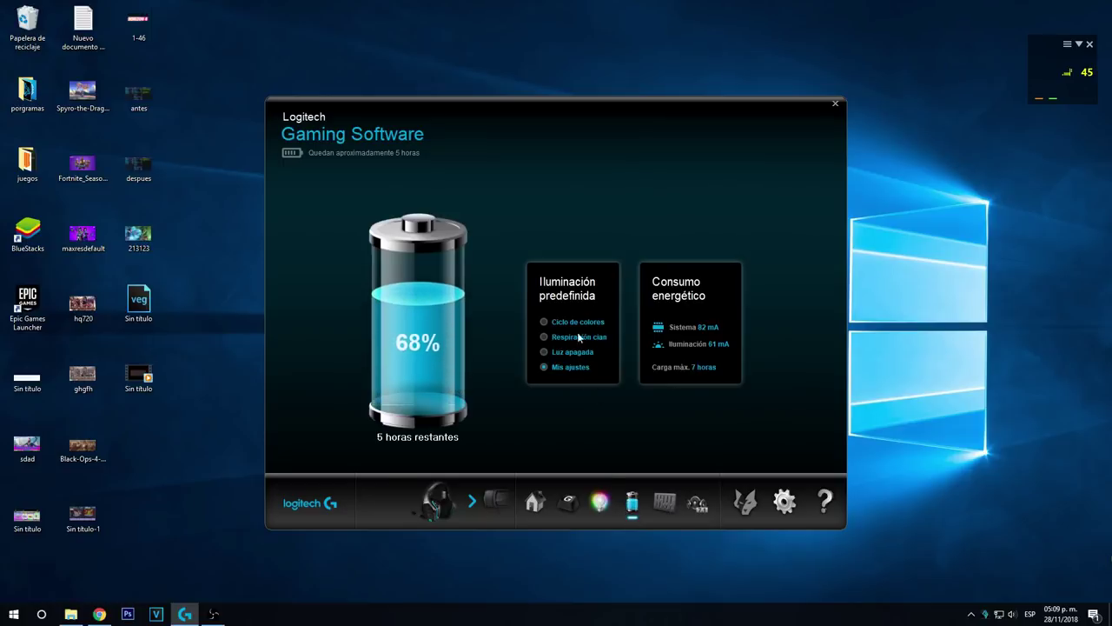
- Add the detected game profiles for Destiny 2, Garry's Mod, Grand Theft Auto V and Playerunknown's Battlegrounds
{"action": "left_click", "coordinate": [580, 508]}
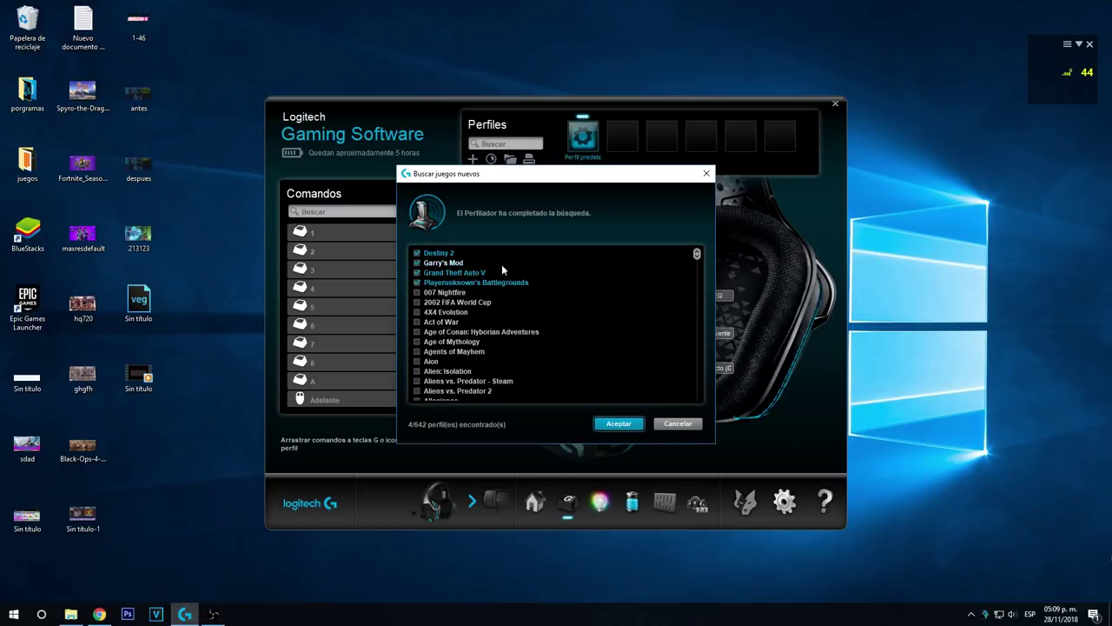
{"action": "left_click", "coordinate": [618, 424]}
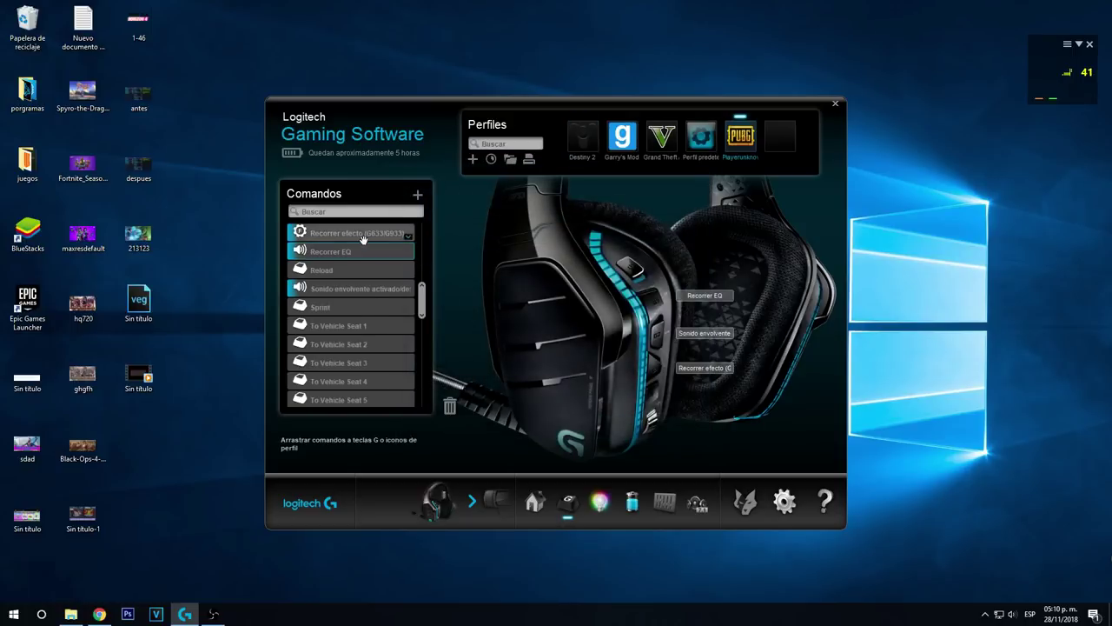
- Look through the assignable commands of the added game profiles and return to the headset's home view
{"action": "scroll", "coordinate": [380, 300], "scroll_direction": "down", "scroll_amount": 10}
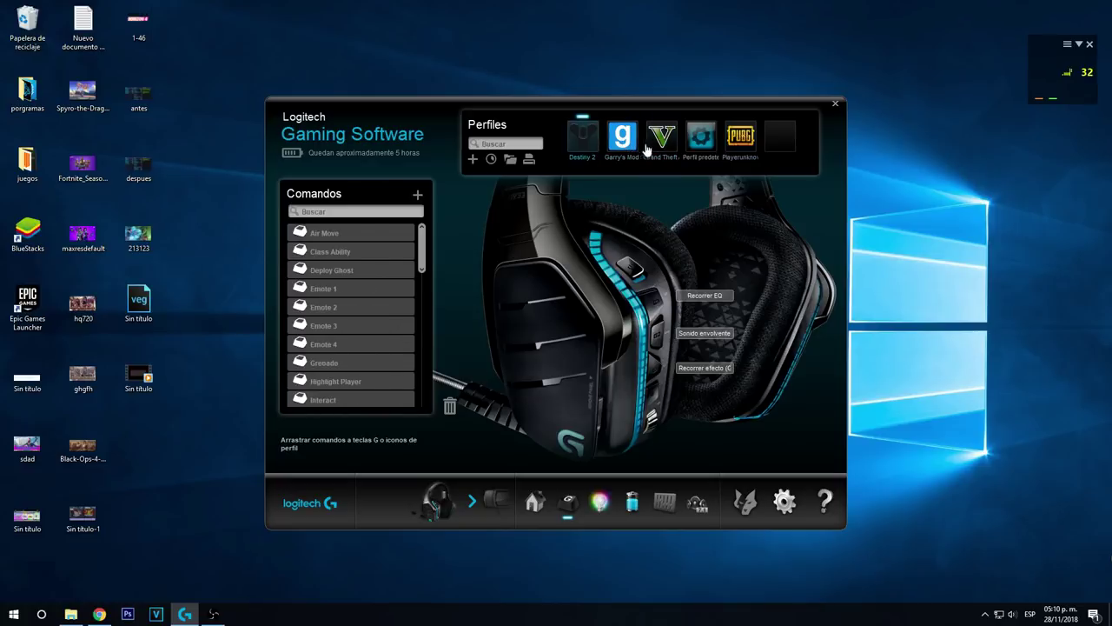
{"action": "left_click", "coordinate": [734, 143]}
{"action": "left_click", "coordinate": [673, 142]}
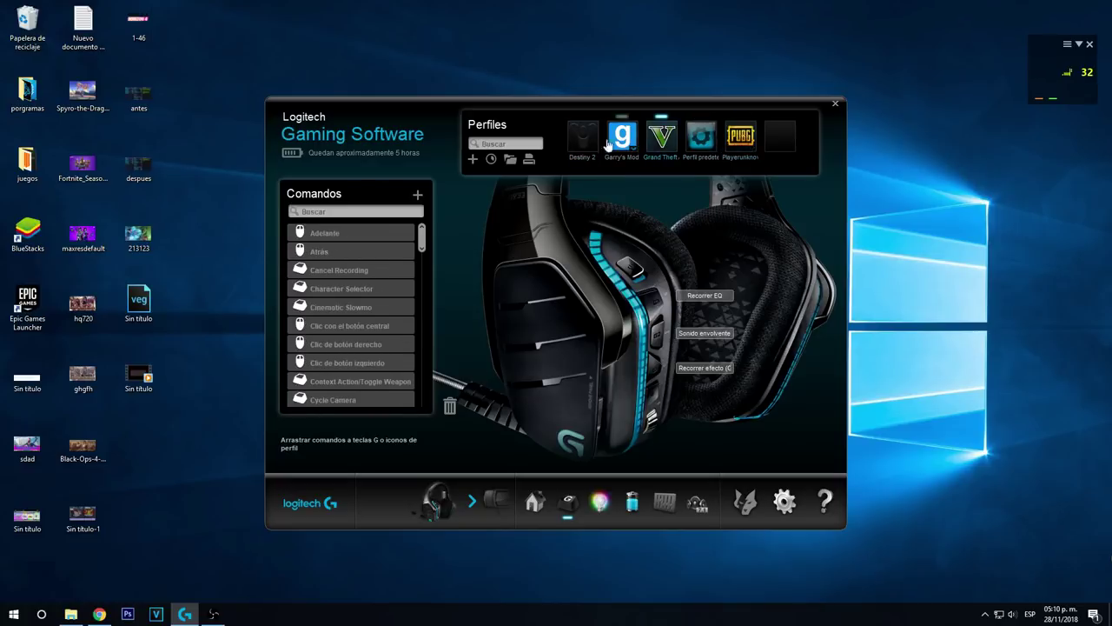
{"action": "left_click", "coordinate": [534, 504]}
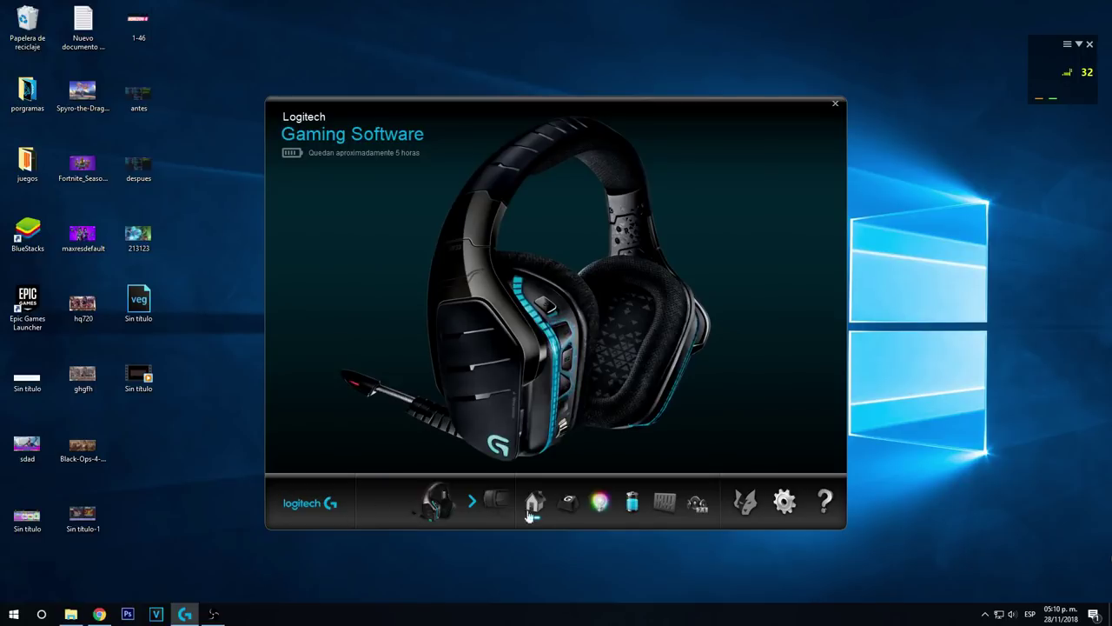
- Raise the headset's volume level slightly in the equalizer settings
{"action": "left_click", "coordinate": [673, 504]}
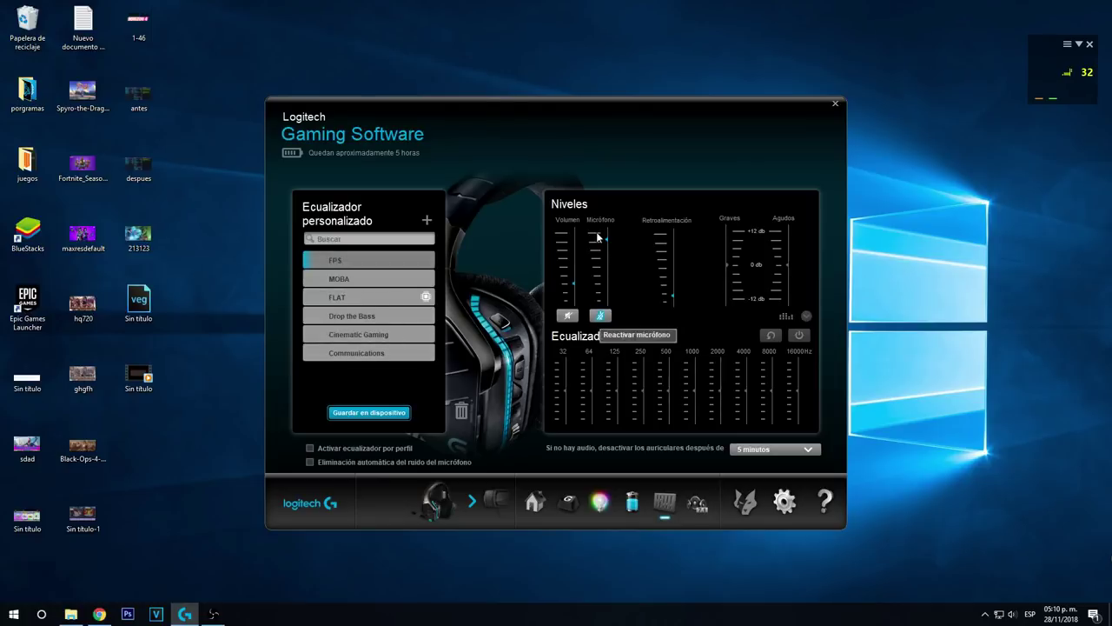
{"action": "left_click", "coordinate": [611, 321]}
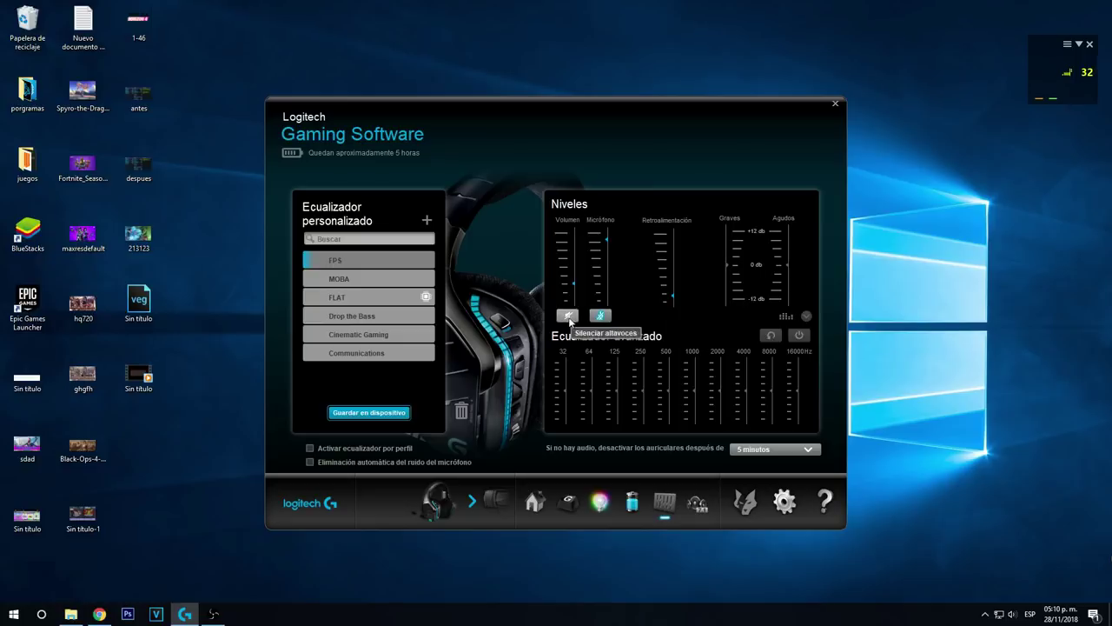
{"action": "left_click_drag", "start_coordinate": [576, 249], "coordinate": [570, 278]}
- Try other equalizer presets, reselect FPS and adjust the microphone feedback level
{"action": "left_click", "coordinate": [350, 316]}
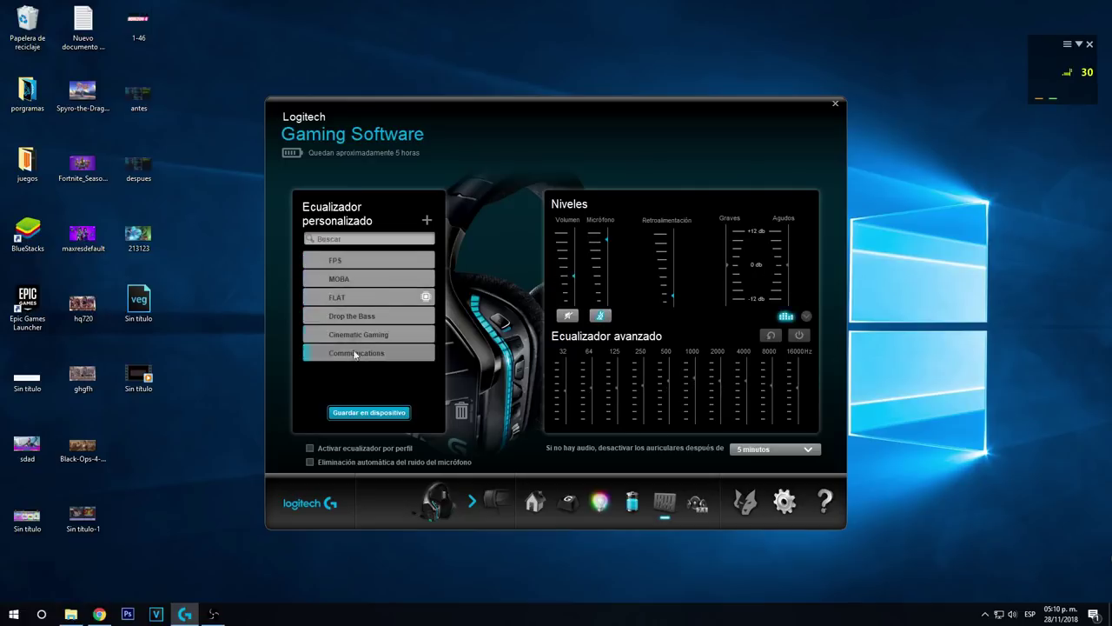
{"action": "left_click", "coordinate": [385, 262]}
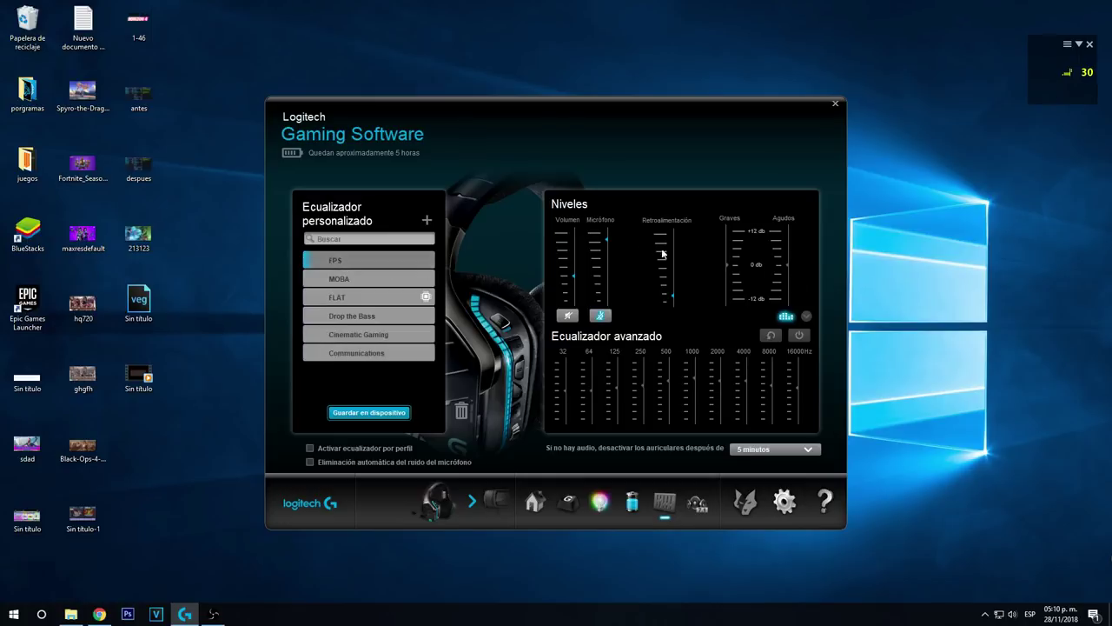
{"action": "left_click_drag", "start_coordinate": [680, 302], "coordinate": [680, 292]}
- Switch the headset's surround sound to DTS Headphone:X, keeping the Super Stereo Front mode
{"action": "left_click", "coordinate": [702, 504]}
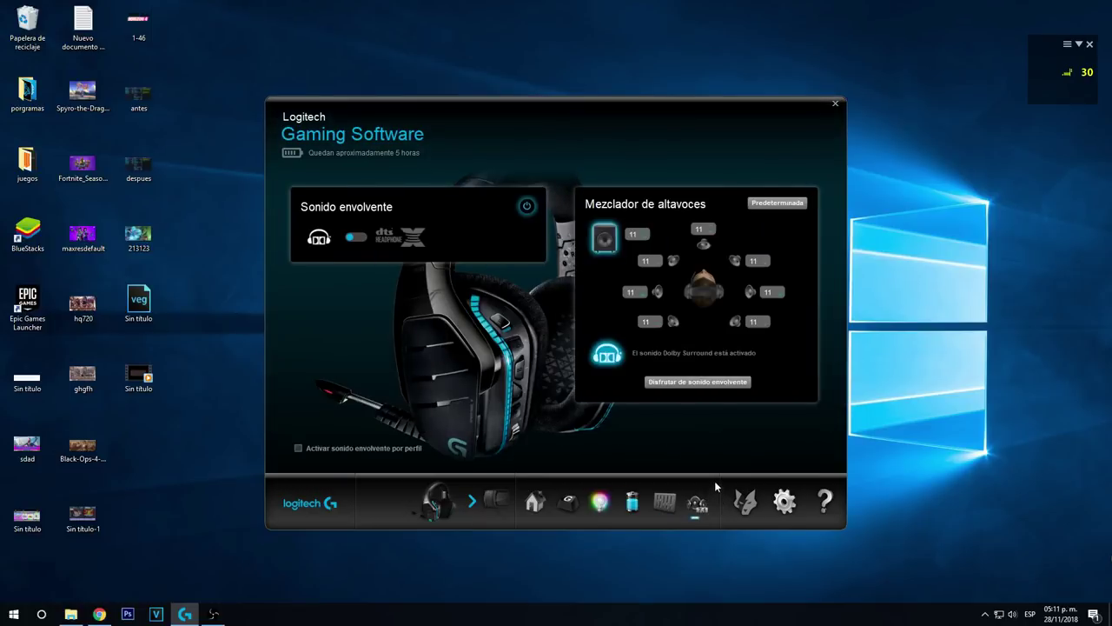
{"action": "left_click", "coordinate": [355, 239]}
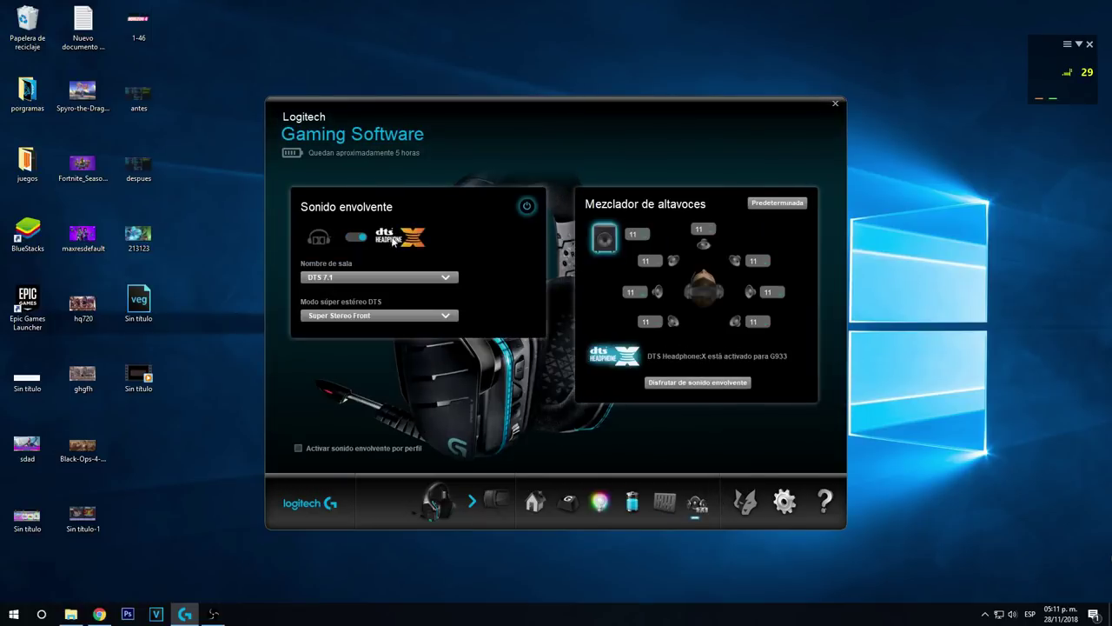
{"action": "left_click", "coordinate": [374, 315]}
{"action": "left_click", "coordinate": [373, 318]}
- Play the surround sound demo, lower the system volume while it runs, and stop the playback
{"action": "left_click", "coordinate": [679, 383]}
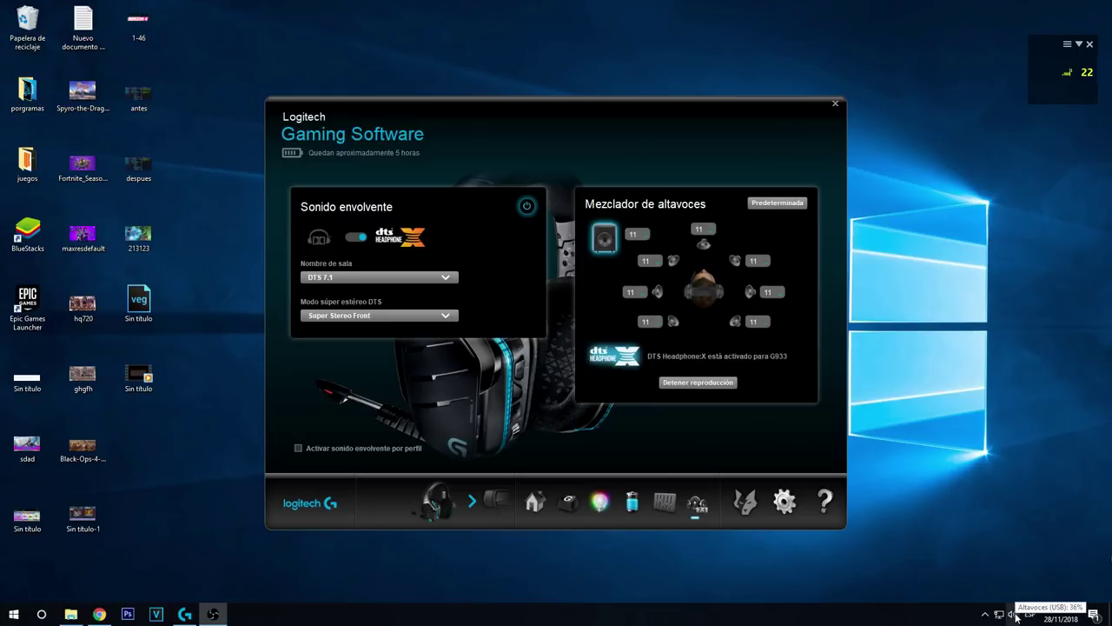
{"action": "key", "text": "XF86AudioLowerVolume"}
{"action": "key", "text": "XF86AudioLowerVolume"}
{"action": "key", "text": "XF86AudioLowerVolume"}
{"action": "key", "text": "XF86AudioLowerVolume"}
{"action": "key", "text": "XF86AudioLowerVolume"}
{"action": "key", "text": "XF86AudioLowerVolume"}
{"action": "key", "text": "XF86AudioLowerVolume"}
{"action": "key", "text": "XF86AudioLowerVolume"}
{"action": "key", "text": "XF86AudioLowerVolume"}
{"action": "key", "text": "XF86AudioLowerVolume"}
{"action": "key", "text": "XF86AudioLowerVolume"}
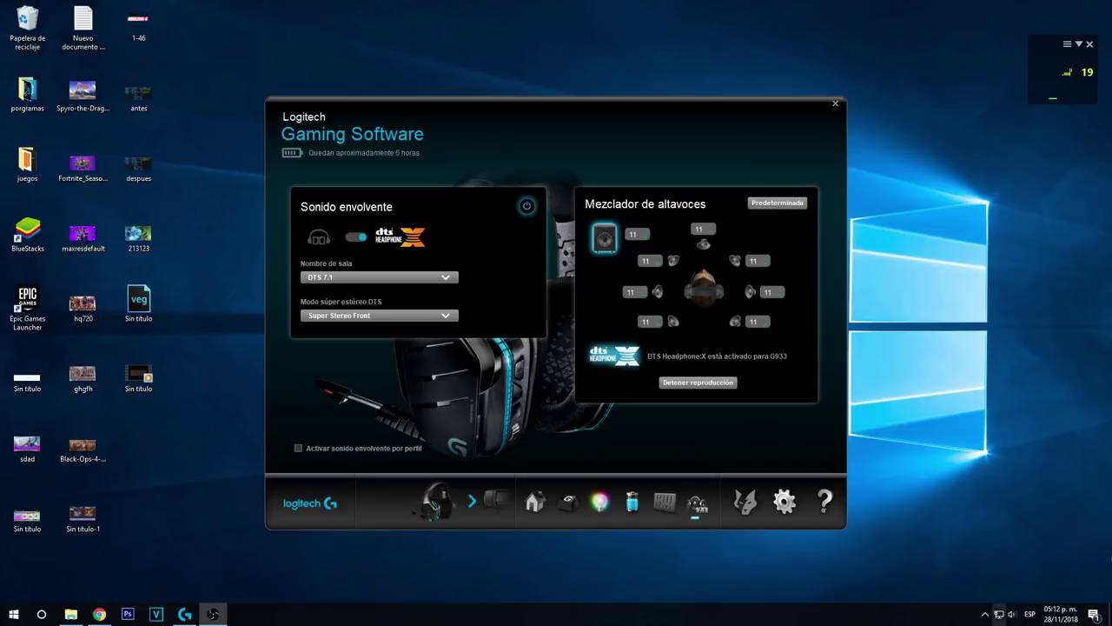
{"action": "left_click", "coordinate": [682, 385]}
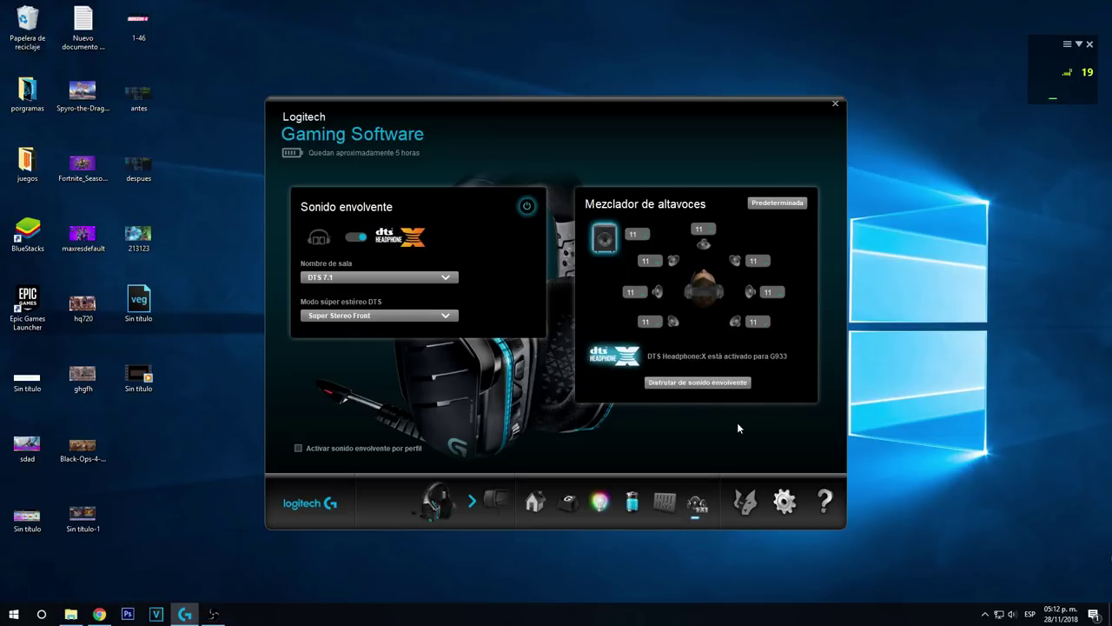
- Readjust the system volume by raising it to 36 and lowering it again
{"action": "key", "text": "XF86AudioRaiseVolume"}
{"action": "key", "text": "XF86AudioRaiseVolume"}
{"action": "key", "text": "XF86AudioRaiseVolume"}
{"action": "key", "text": "XF86AudioRaiseVolume"}
{"action": "key", "text": "XF86AudioRaiseVolume"}
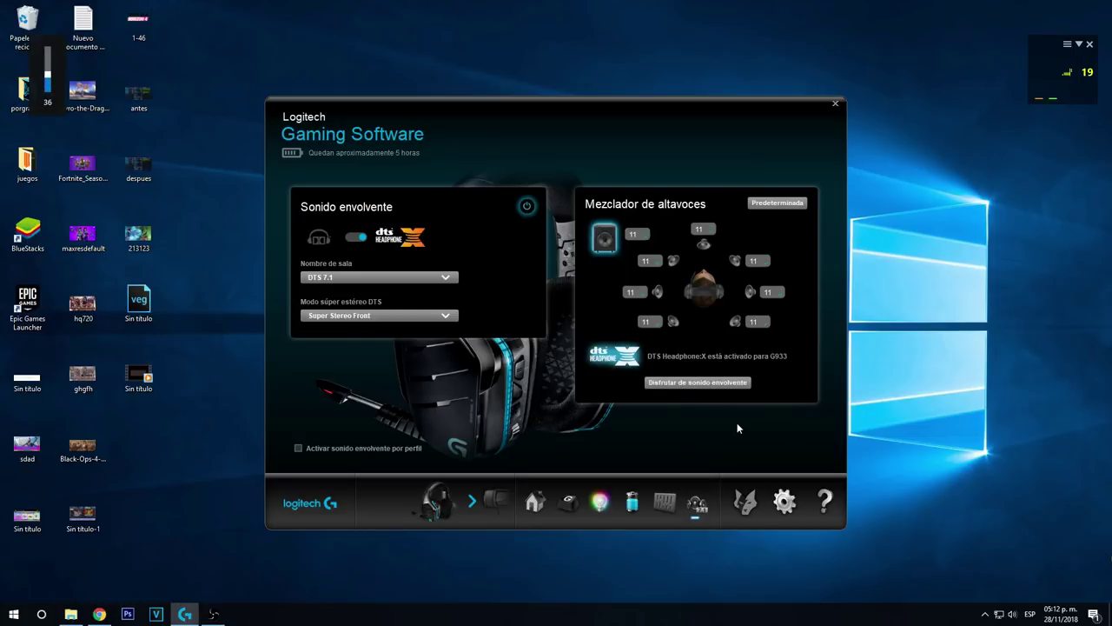
{"action": "key", "text": "XF86AudioLowerVolume"}
{"action": "key", "text": "XF86AudioLowerVolume"}
{"action": "key", "text": "XF86AudioLowerVolume"}
{"action": "key", "text": "XF86AudioLowerVolume"}
{"action": "key", "text": "XF86AudioLowerVolume"}
{"action": "key", "text": "XF86AudioLowerVolume"}
{"action": "key", "text": "XF86AudioLowerVolume"}
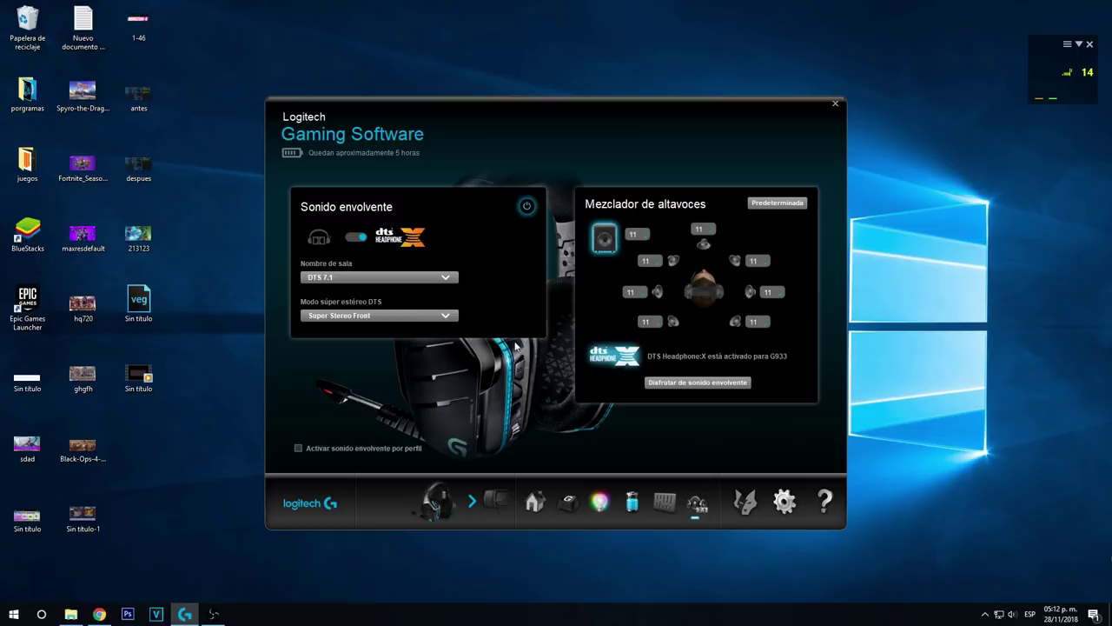
- Switch the surround sound to Dolby and back to DTS Headphone:X
{"action": "left_click", "coordinate": [358, 240]}
{"action": "left_click", "coordinate": [358, 240]}
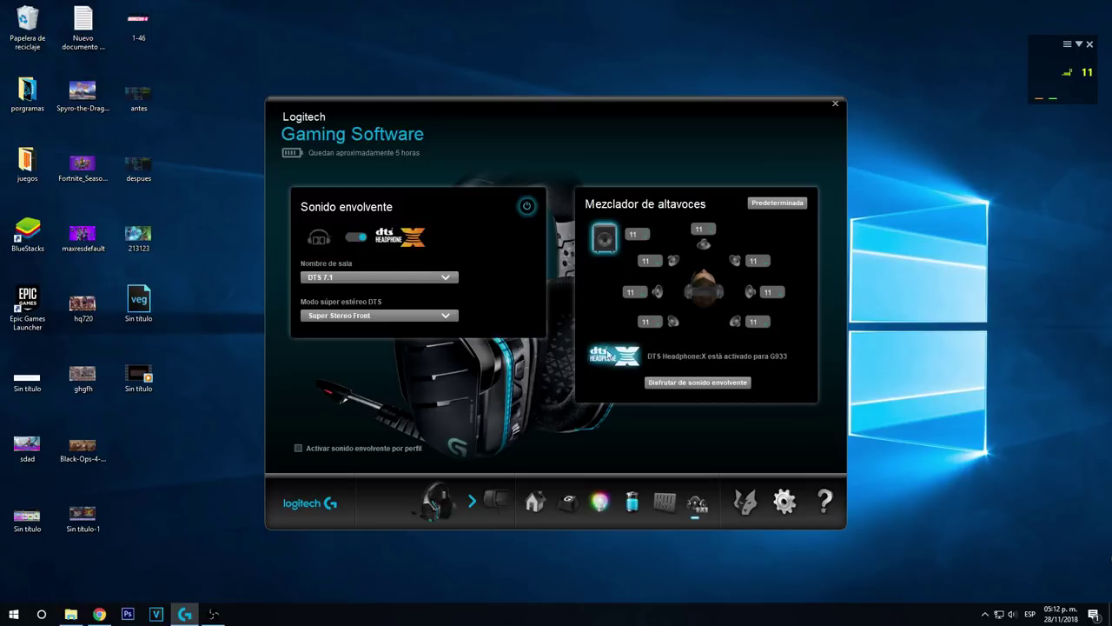